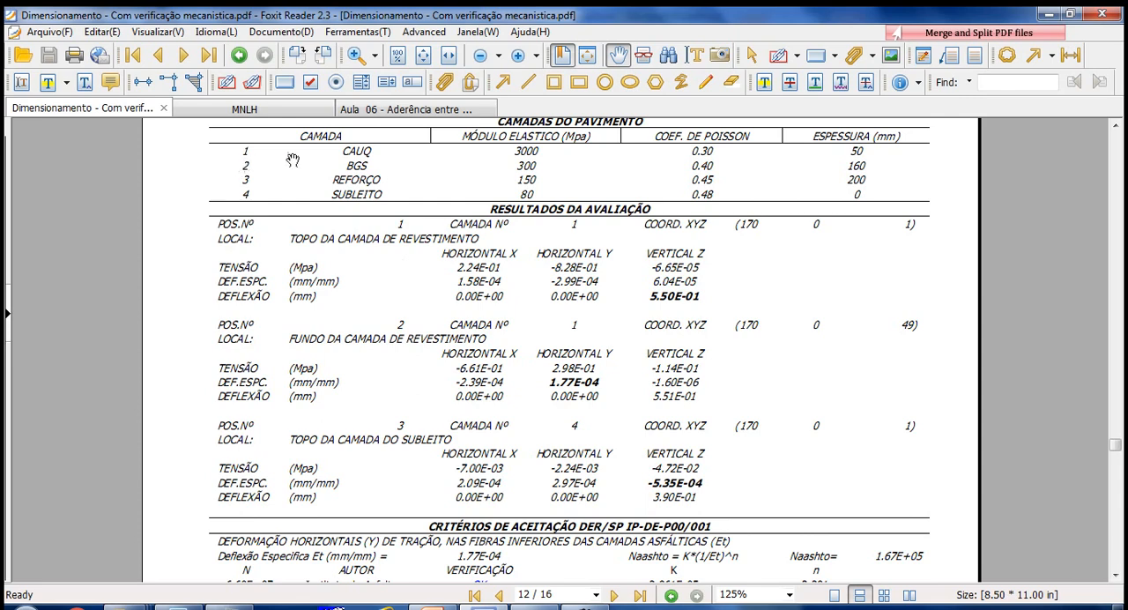
- Switch to MNLayer and define analysis point 2 with layer 1, X 170, Y 0 and Z 49
{"action": "left_click", "coordinate": [541, 608]}
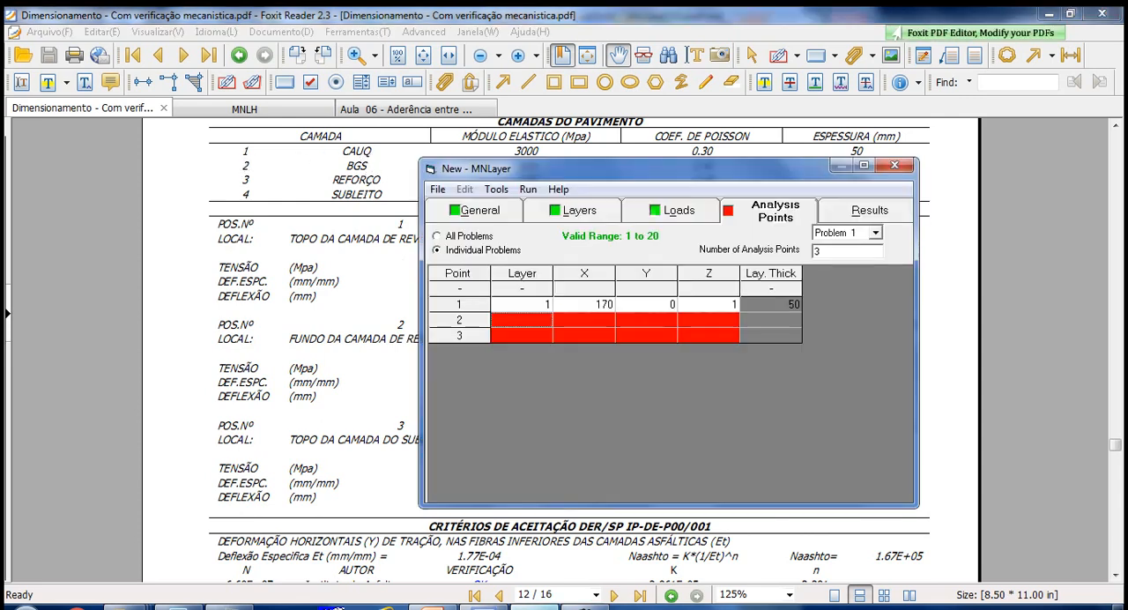
{"action": "type", "text": "1"}
{"action": "key", "text": "Return"}
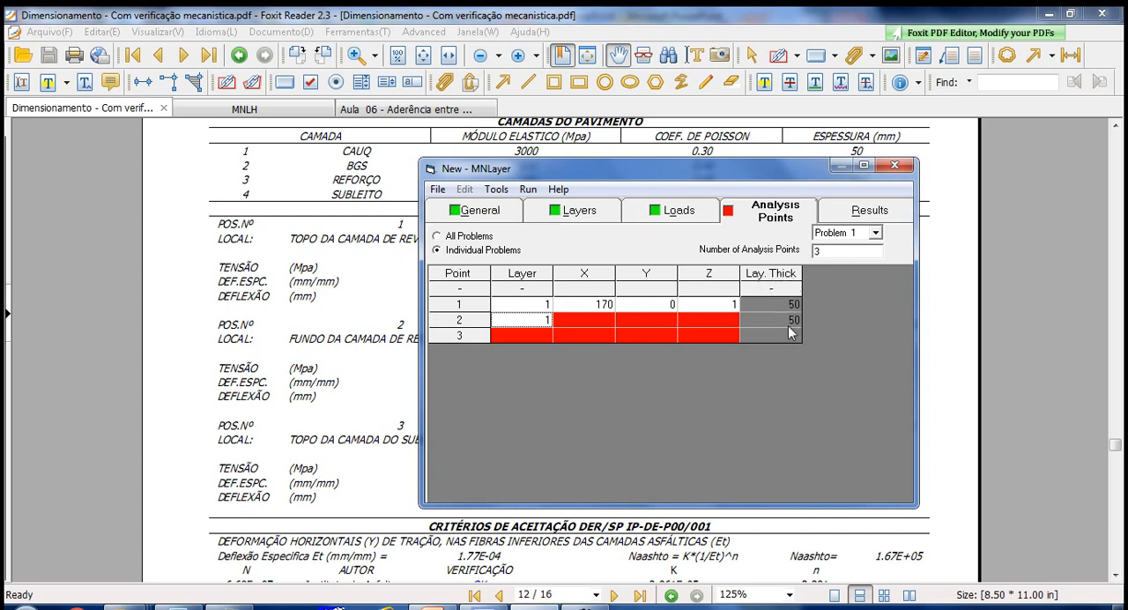
{"action": "left_click", "coordinate": [610, 323]}
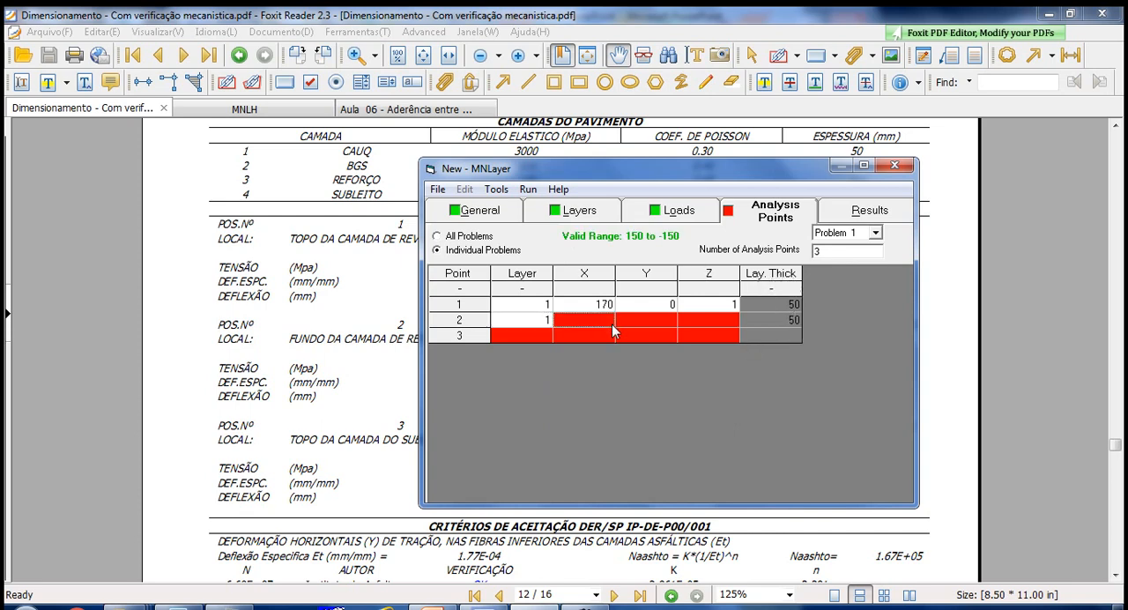
{"action": "type", "text": "170"}
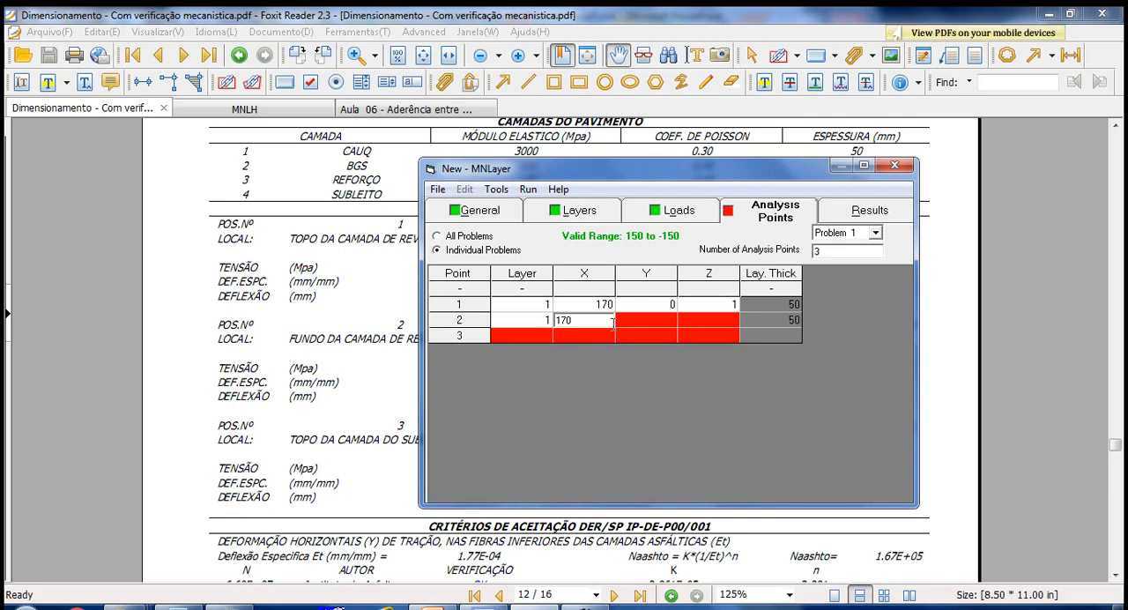
{"action": "key", "text": "Return"}
{"action": "type", "text": "0"}
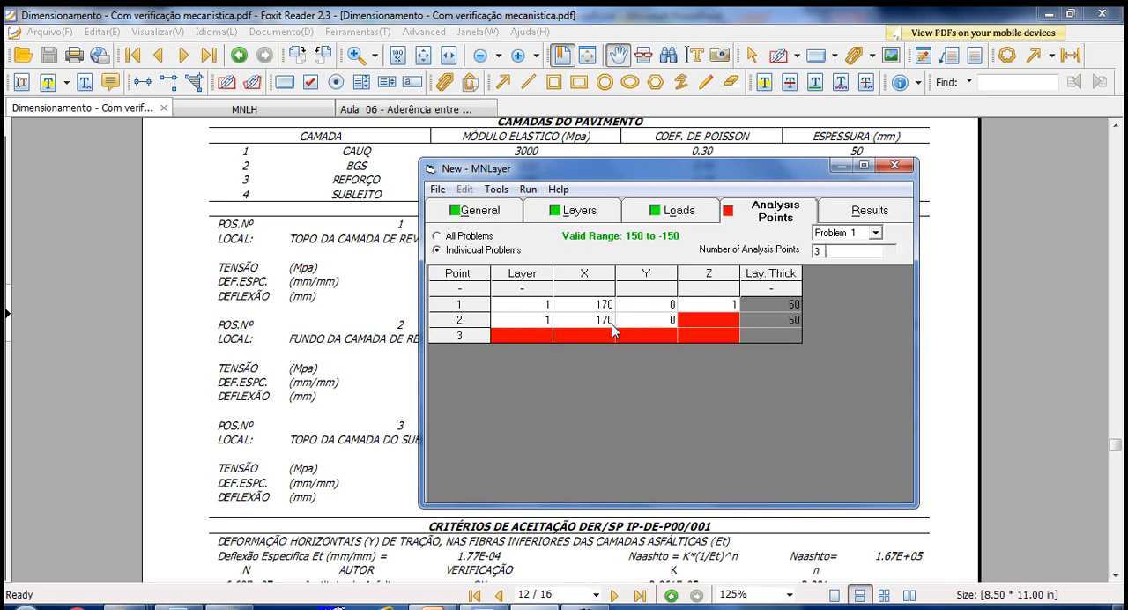
{"action": "key", "text": "Return"}
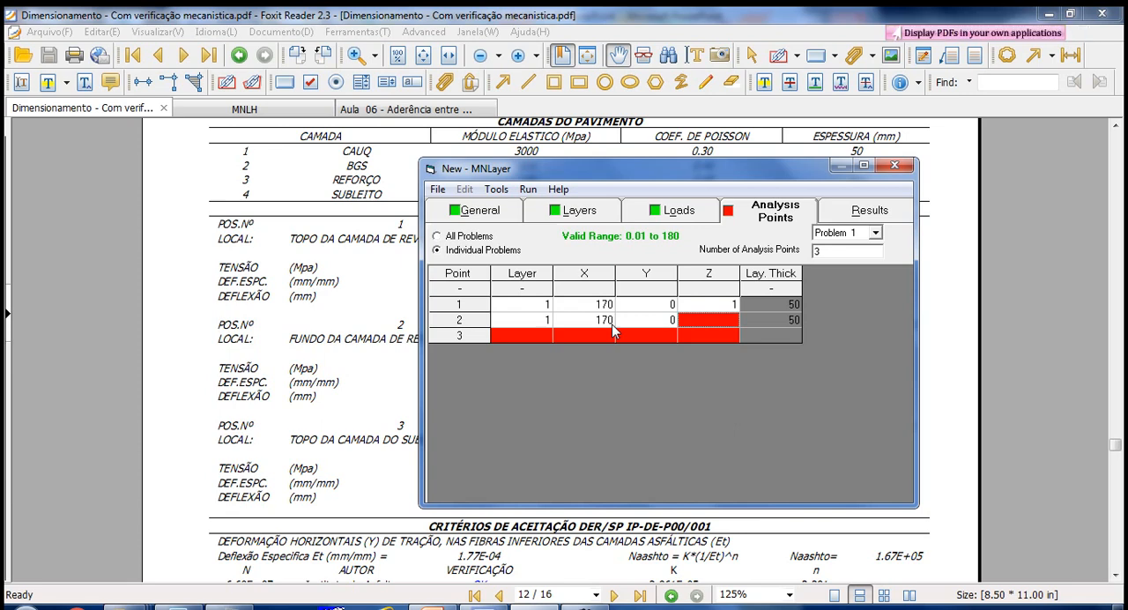
{"action": "type", "text": "4"}
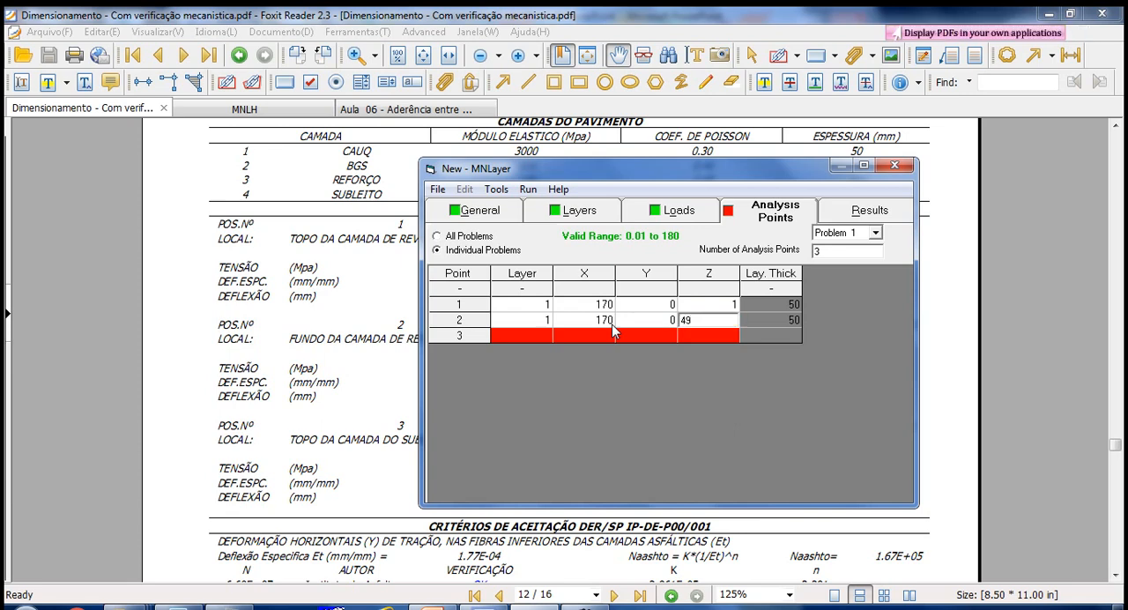
{"action": "type", "text": "9"}
{"action": "key", "text": "Return"}
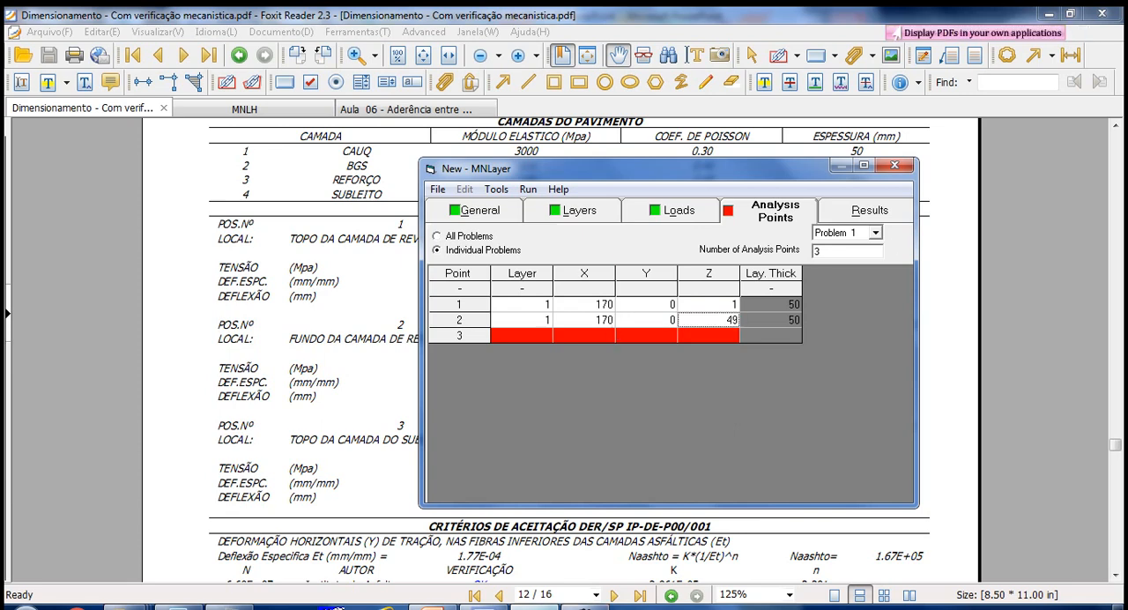
- Consult the pavement section slide and the reference PDF, and set the layer of analysis point 3 to 4 in MNLayer
{"action": "left_click", "coordinate": [433, 607]}
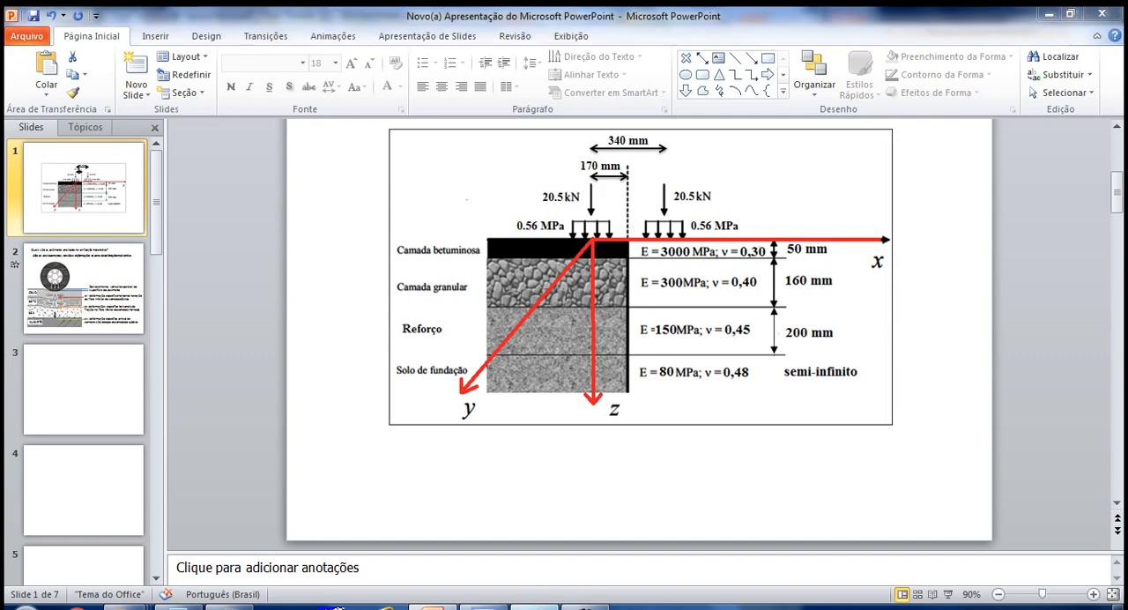
{"action": "left_click", "coordinate": [535, 607]}
{"action": "left_click", "coordinate": [534, 327]}
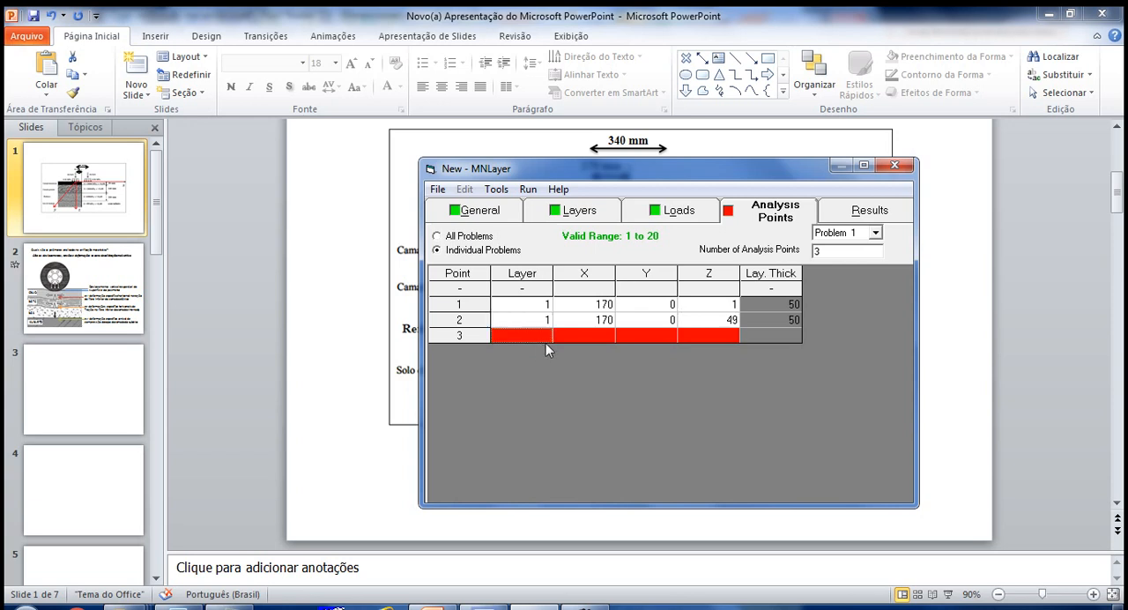
{"action": "left_click", "coordinate": [460, 602]}
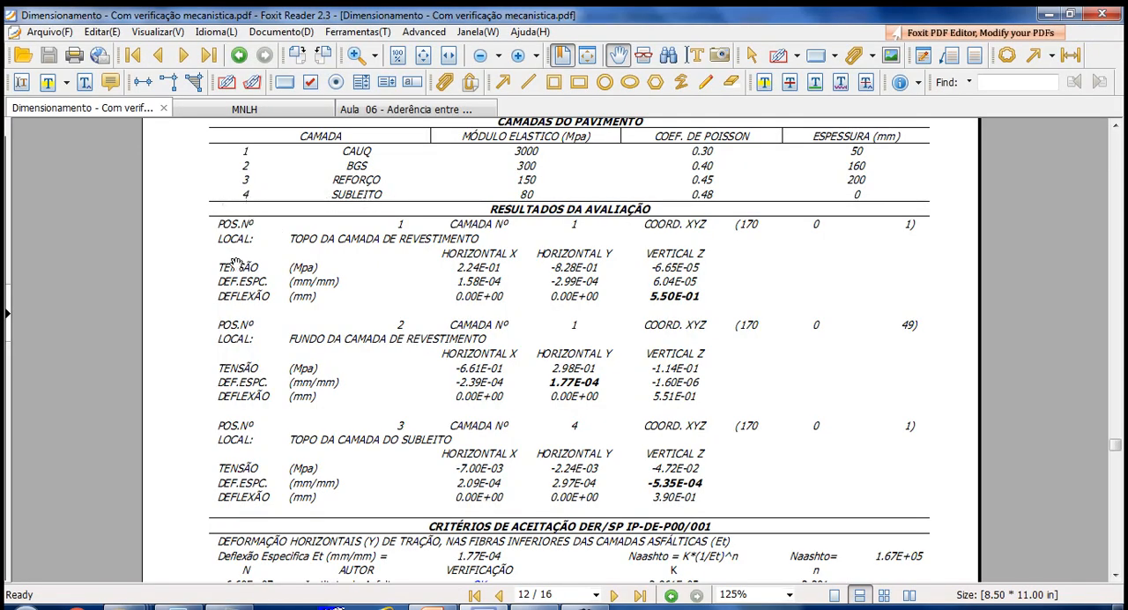
{"action": "left_click", "coordinate": [545, 603]}
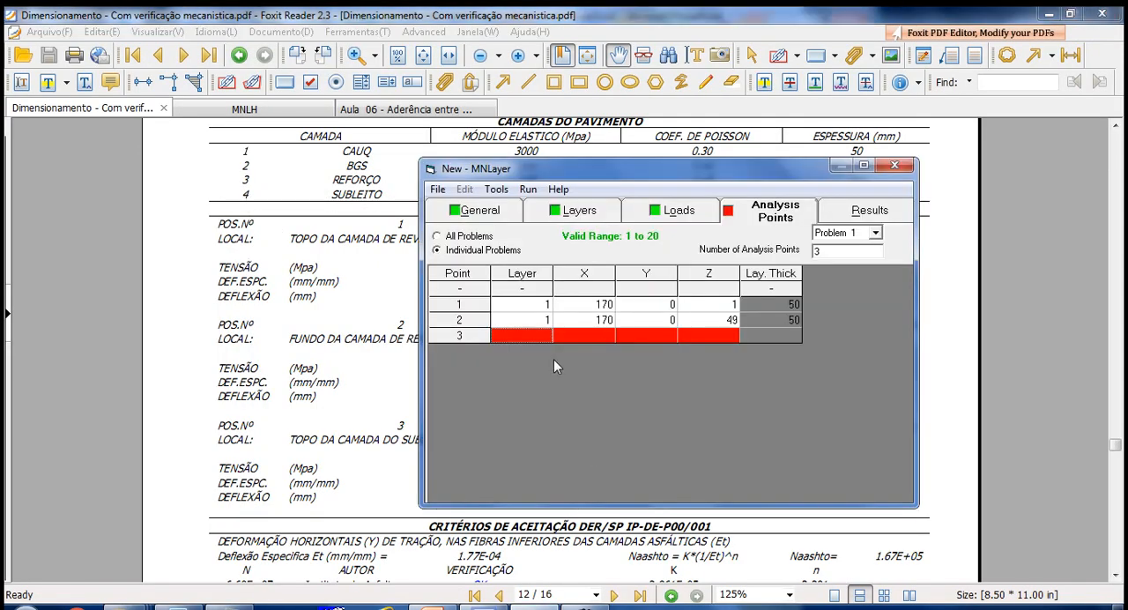
{"action": "type", "text": "4"}
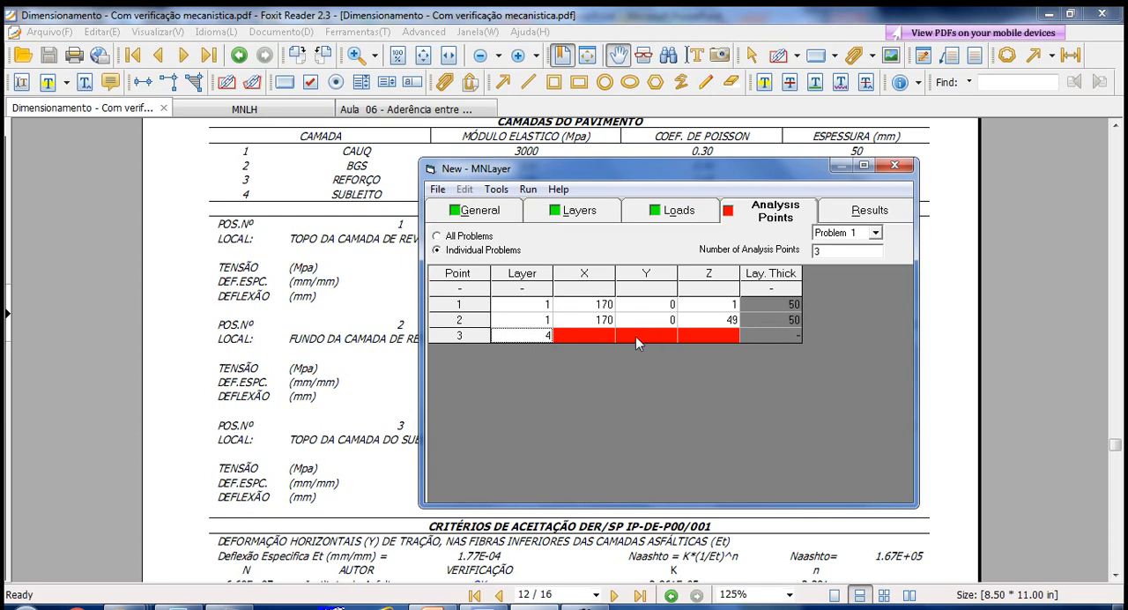
- Set the coordinates of analysis point 3 to X 170, Y 0 and Z 1
{"action": "left_click", "coordinate": [604, 336]}
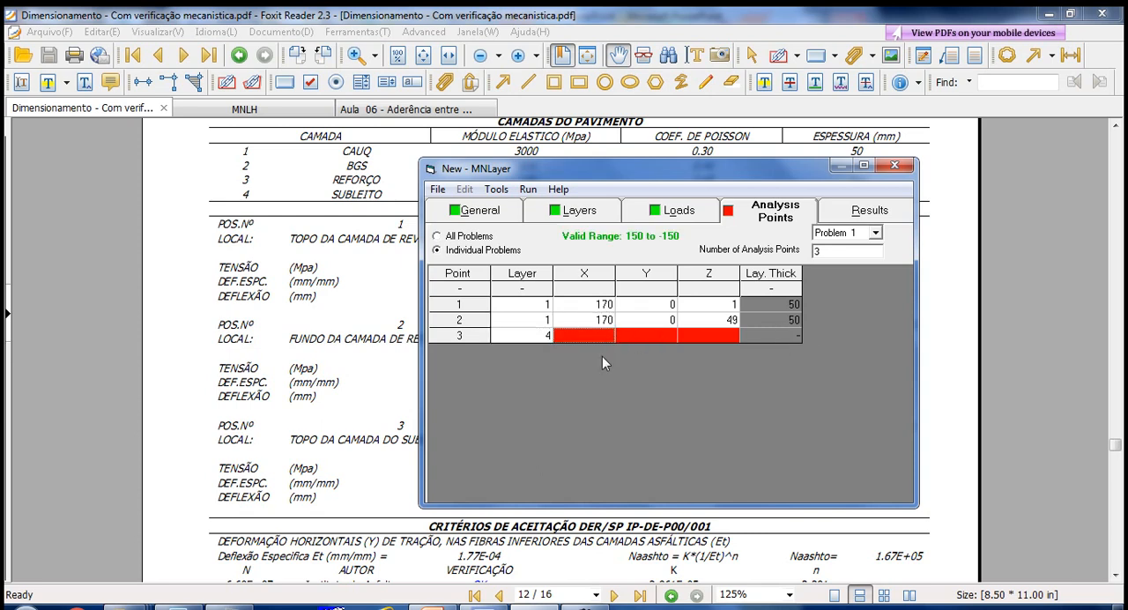
{"action": "type", "text": "170"}
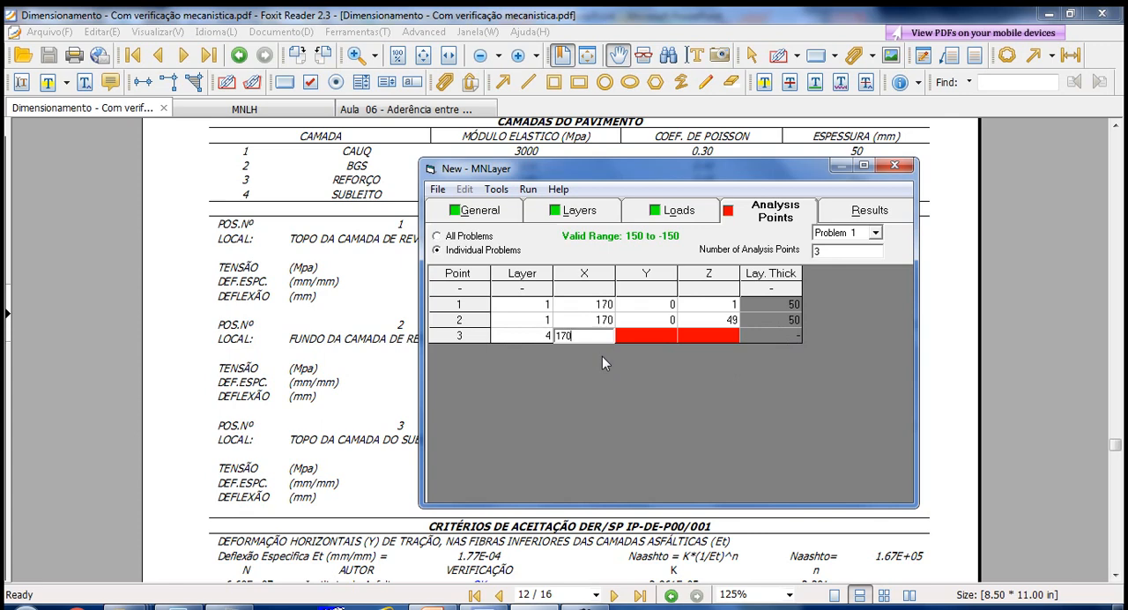
{"action": "key", "text": "Return"}
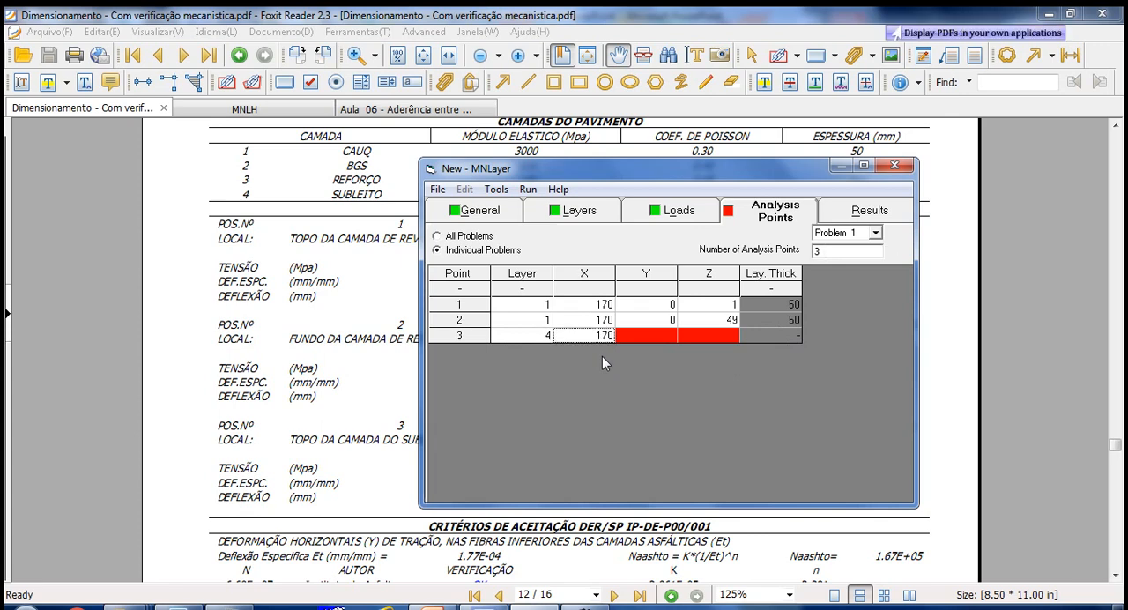
{"action": "left_click", "coordinate": [649, 335]}
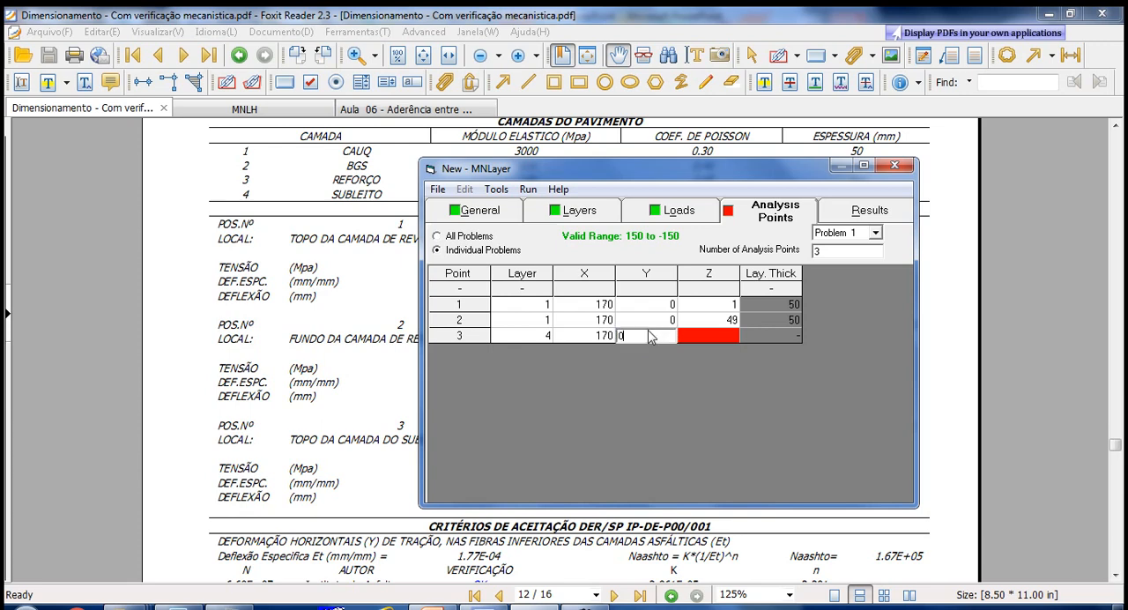
{"action": "key", "text": "Return"}
{"action": "left_click", "coordinate": [720, 333]}
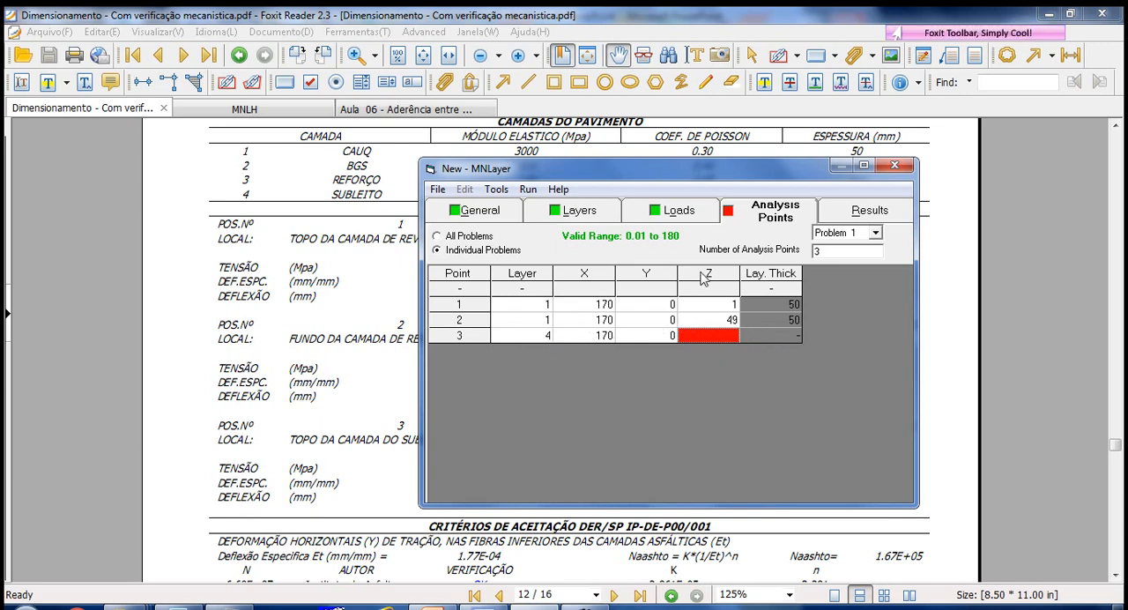
{"action": "left_click", "coordinate": [709, 336]}
{"action": "type", "text": "1"}
{"action": "key", "text": "Return"}
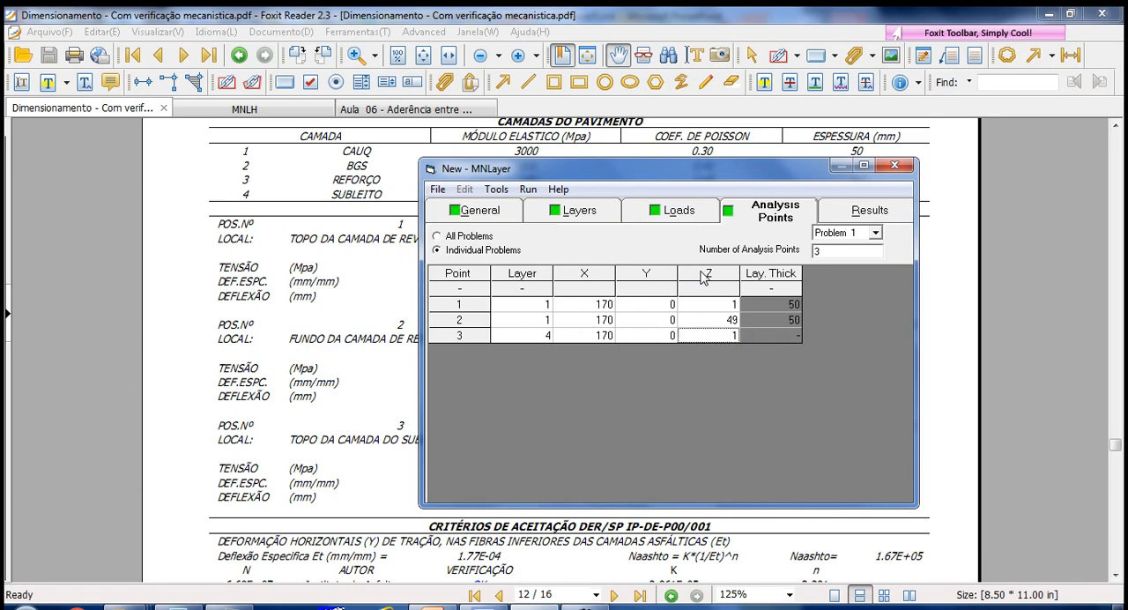
- Examine the pavement section slide in PowerPoint, and review the entered layers, loads and analysis points in MNLayer
{"action": "left_click", "coordinate": [432, 607]}
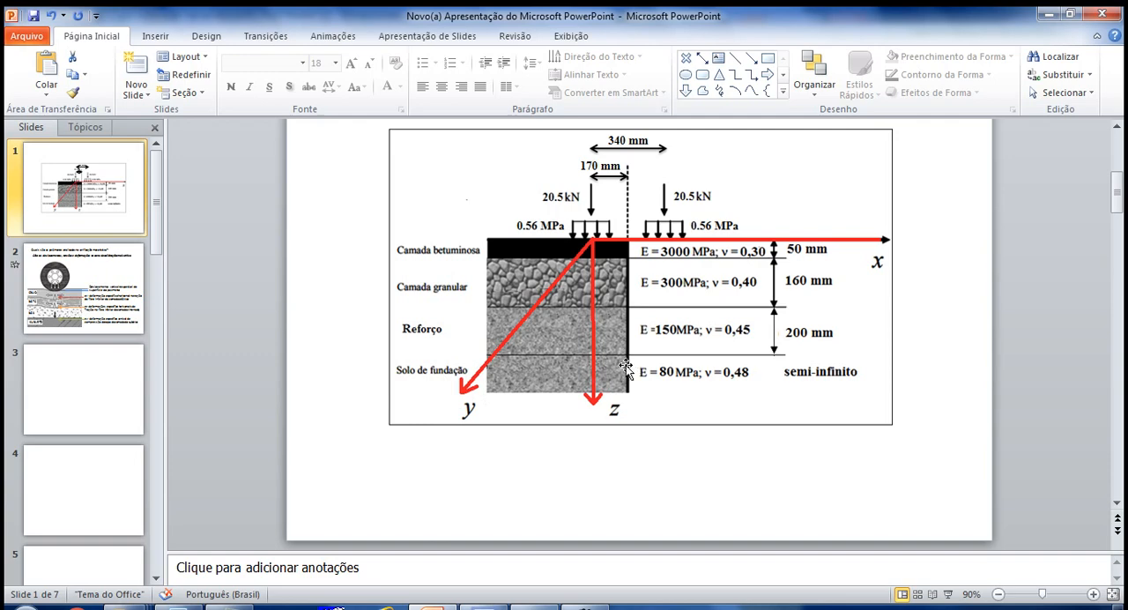
{"action": "left_click", "coordinate": [536, 607]}
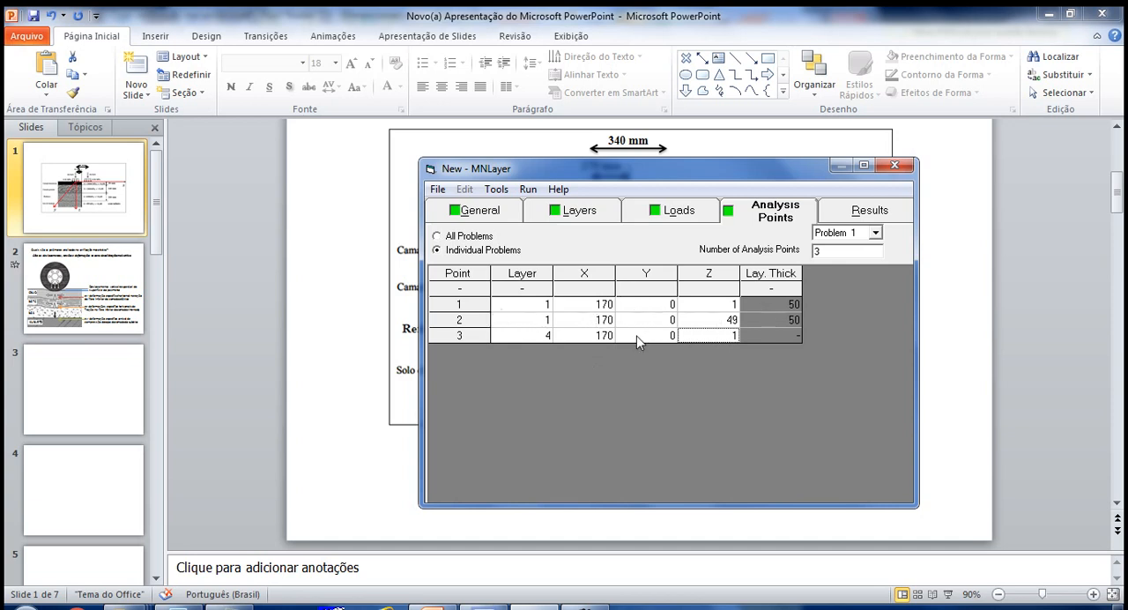
{"action": "left_click", "coordinate": [859, 211]}
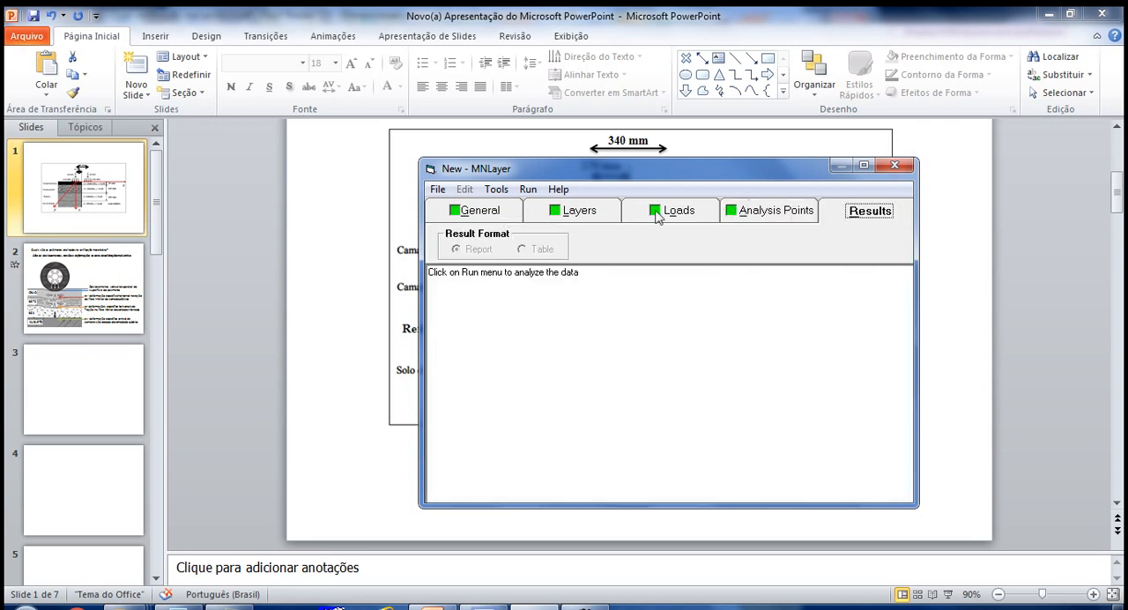
{"action": "left_click", "coordinate": [608, 219]}
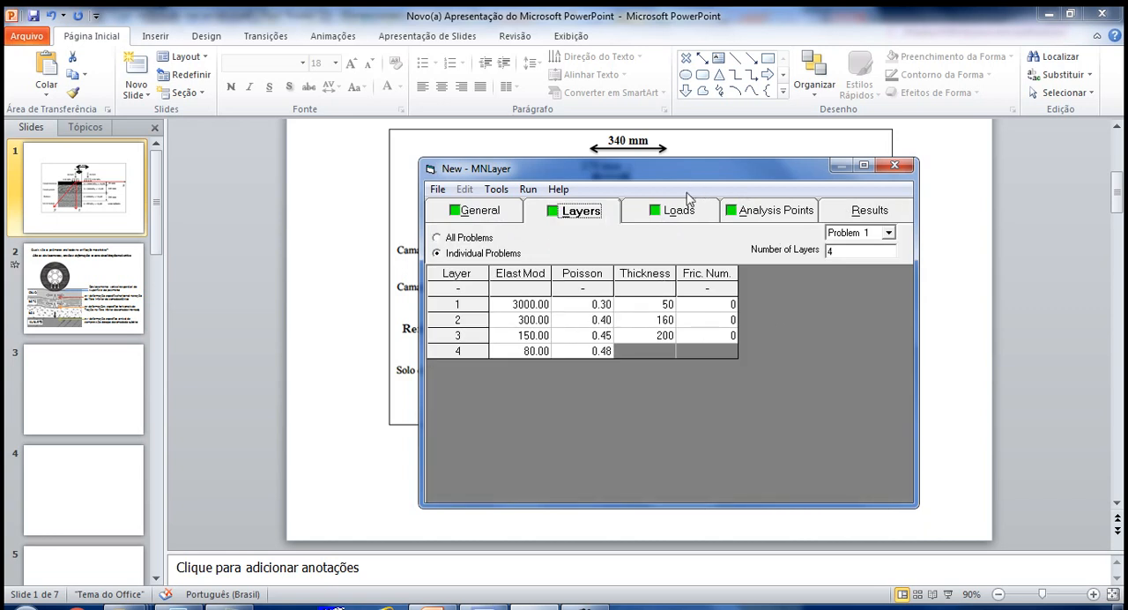
{"action": "left_click", "coordinate": [695, 217]}
{"action": "left_click", "coordinate": [764, 217]}
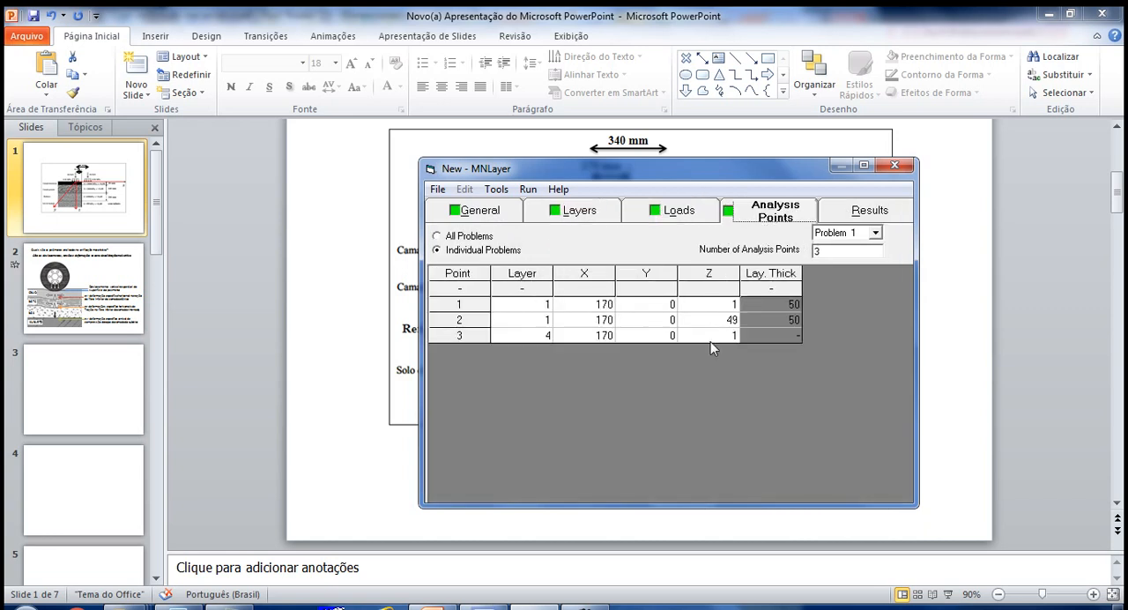
- Start the analysis from the results view and save the problem as the text file "Aula 01" in the MnLayer saidas folder
{"action": "left_click", "coordinate": [837, 224]}
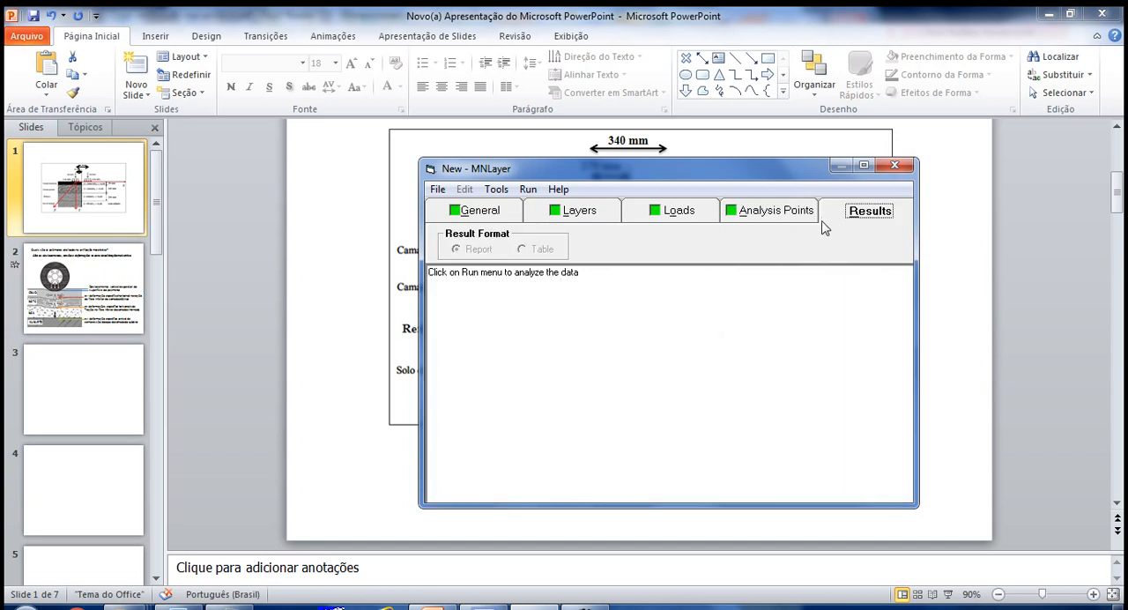
{"action": "left_click", "coordinate": [531, 192]}
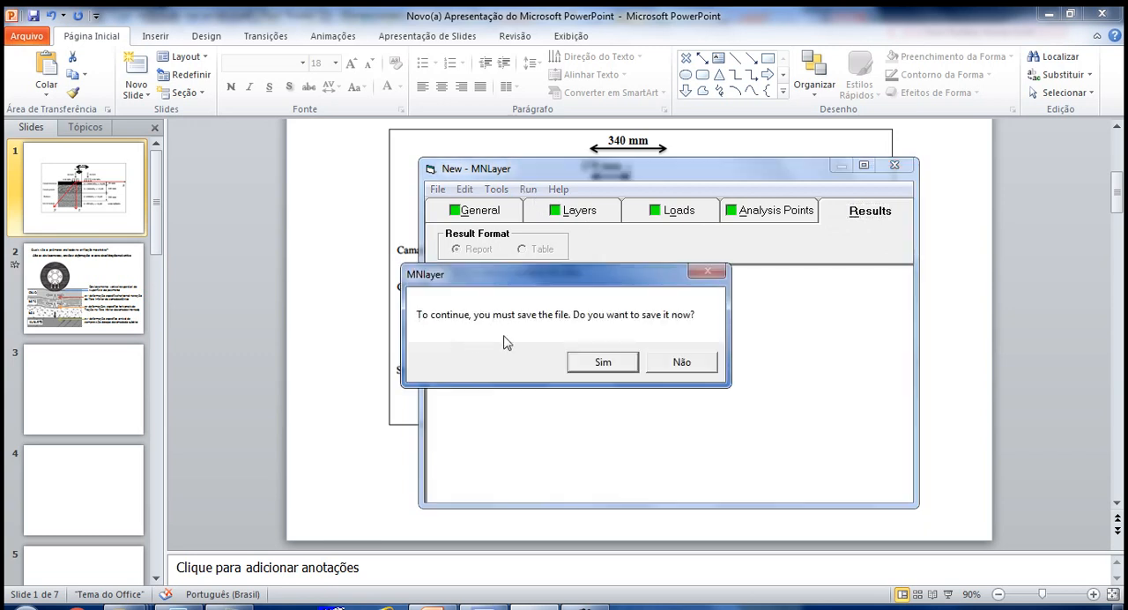
{"action": "left_click", "coordinate": [601, 363]}
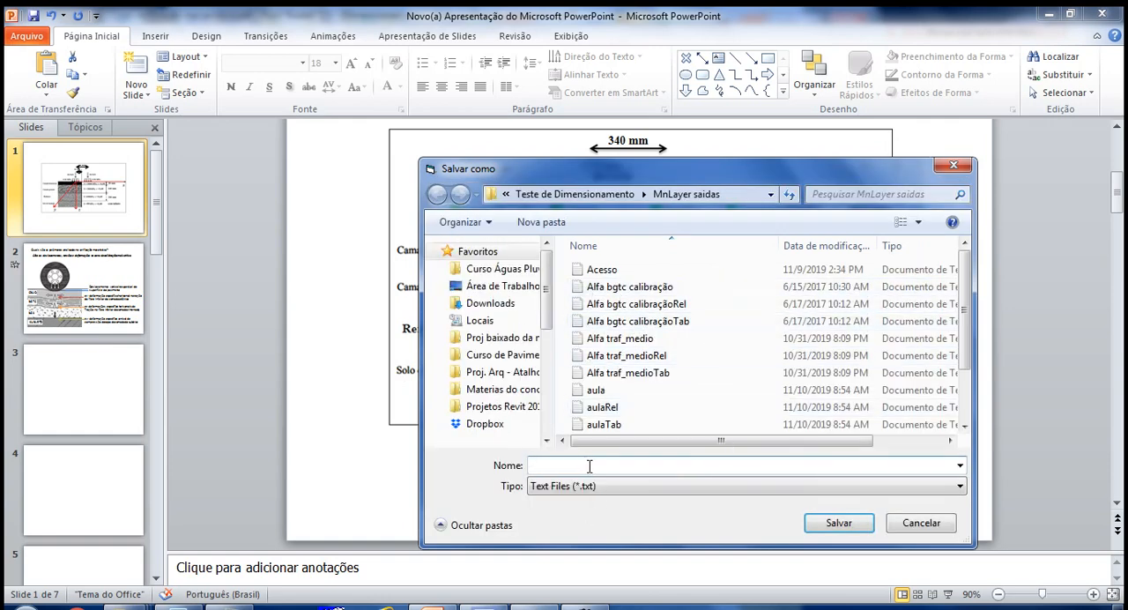
{"action": "type", "text": "A"}
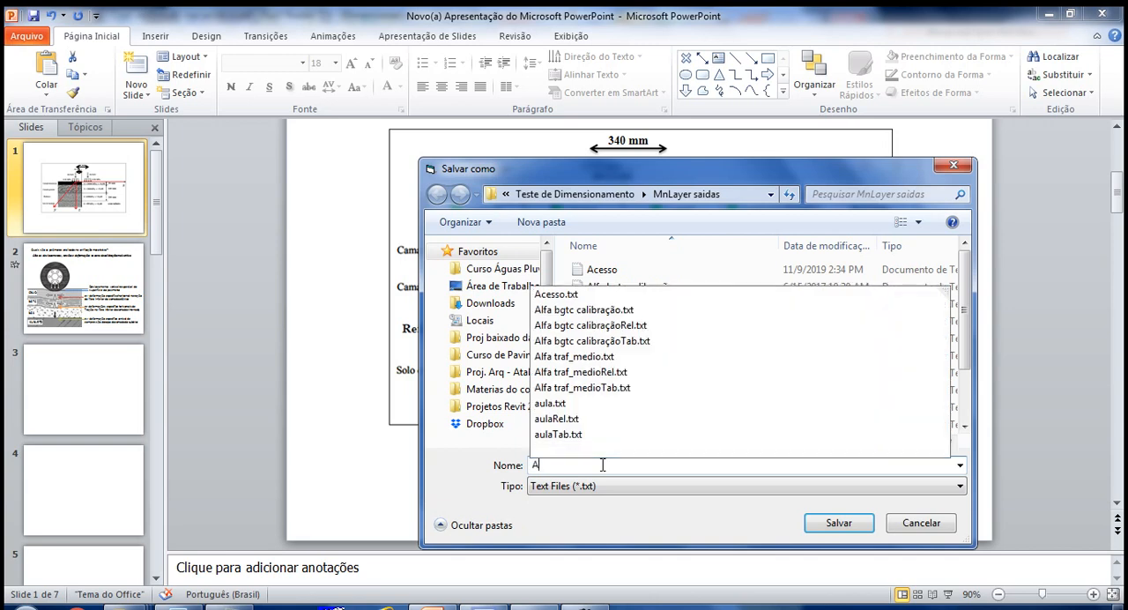
{"action": "type", "text": "ula 01"}
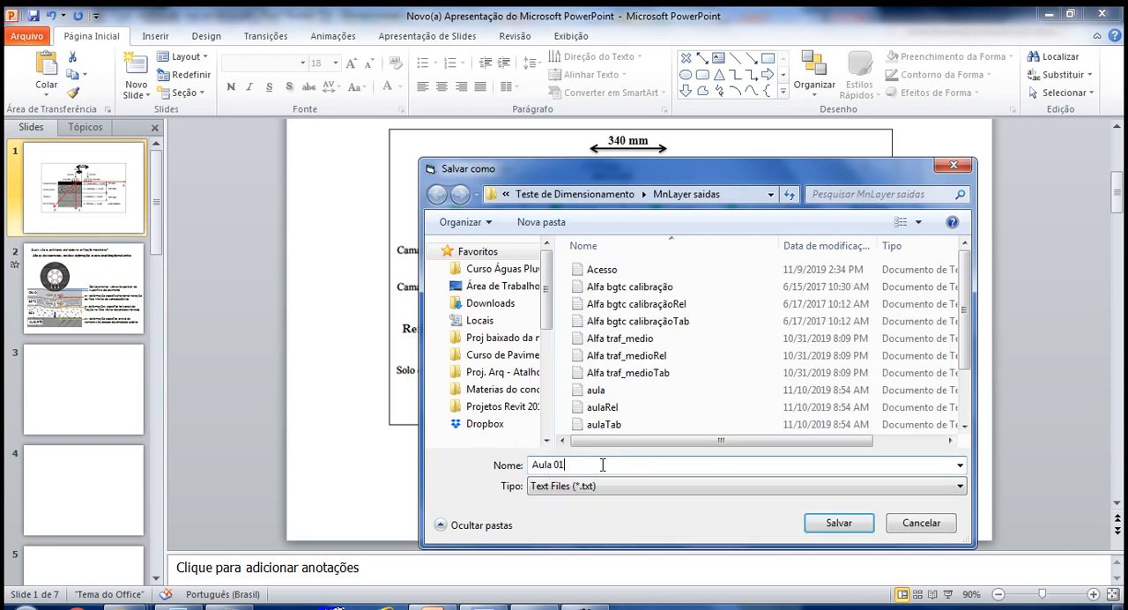
{"action": "left_click", "coordinate": [864, 529]}
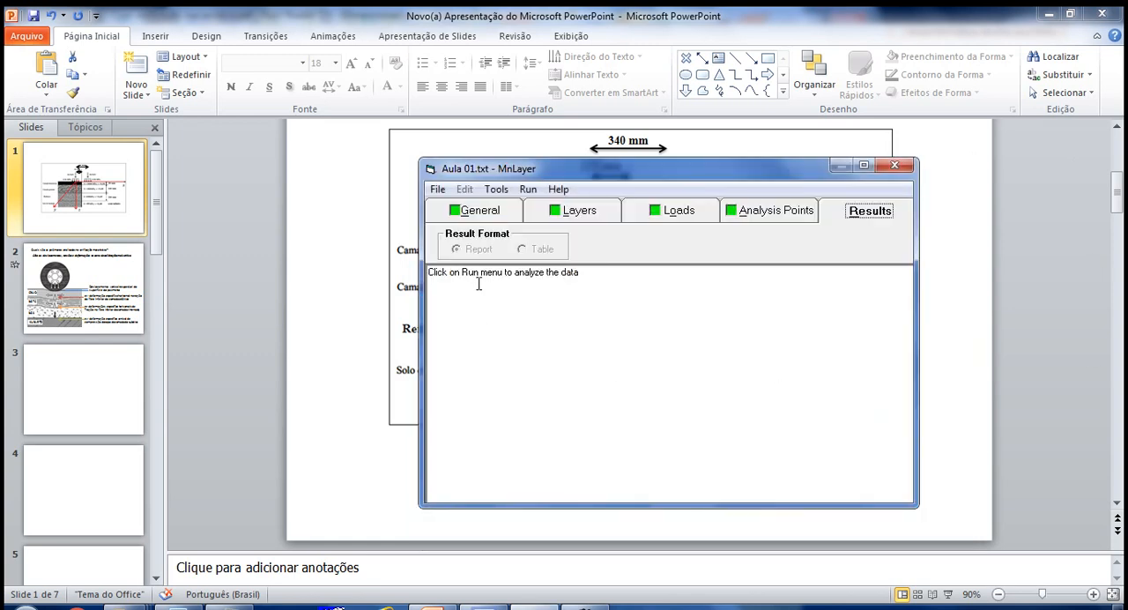
- Run the analysis of the saved problem and show the results table in SI units
{"action": "left_click", "coordinate": [528, 189]}
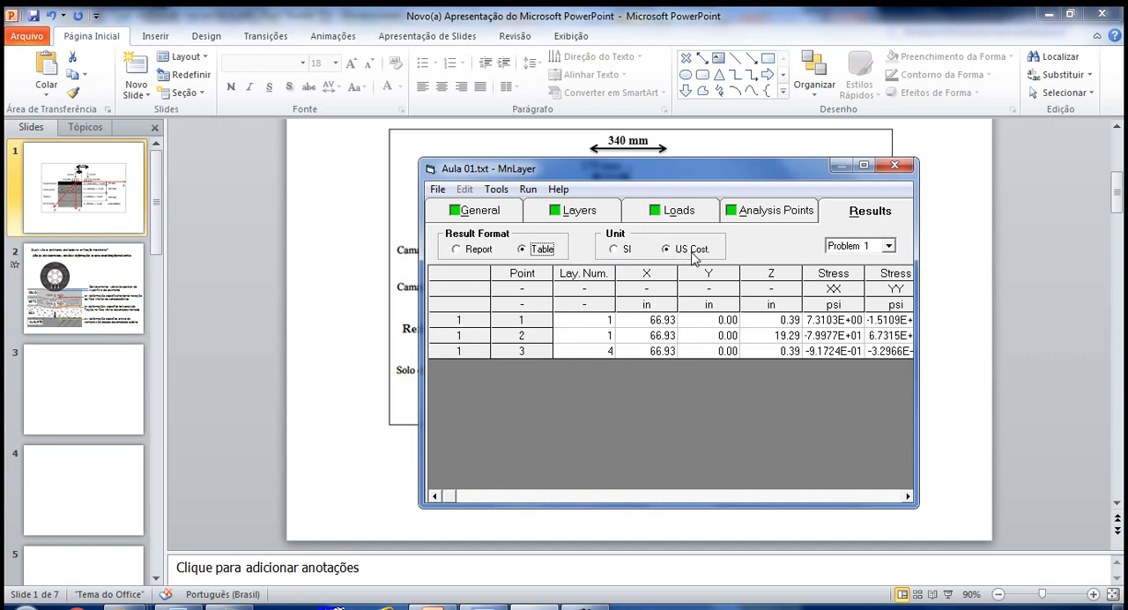
{"action": "left_click", "coordinate": [614, 250]}
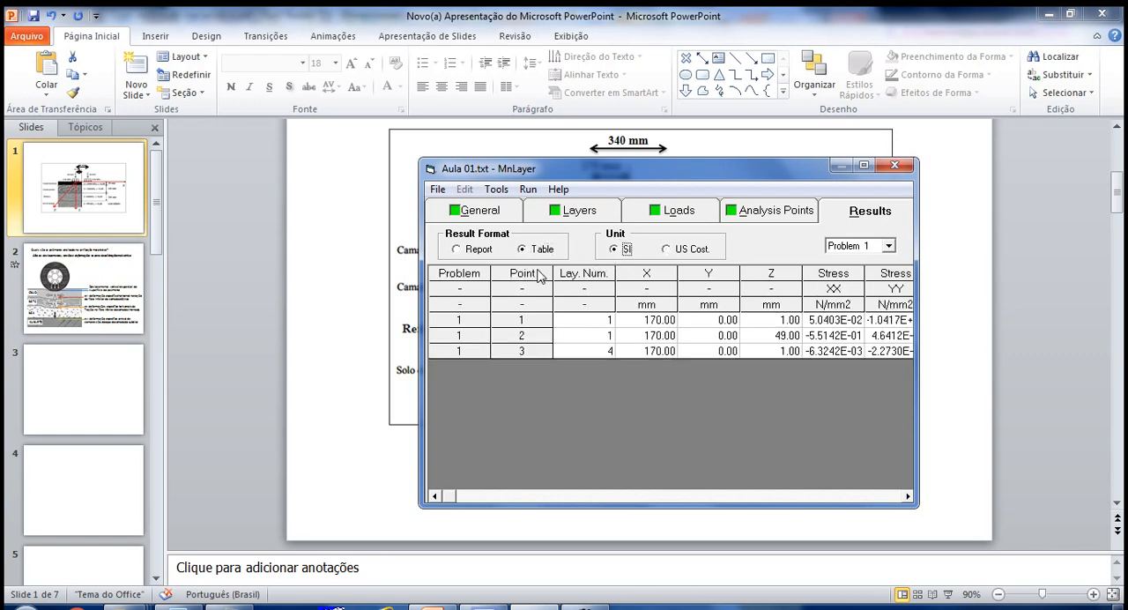
- Display the results as a report in a maximized window and examine the layer data, loads and computed stresses, strains and displacements
{"action": "left_click", "coordinate": [458, 251]}
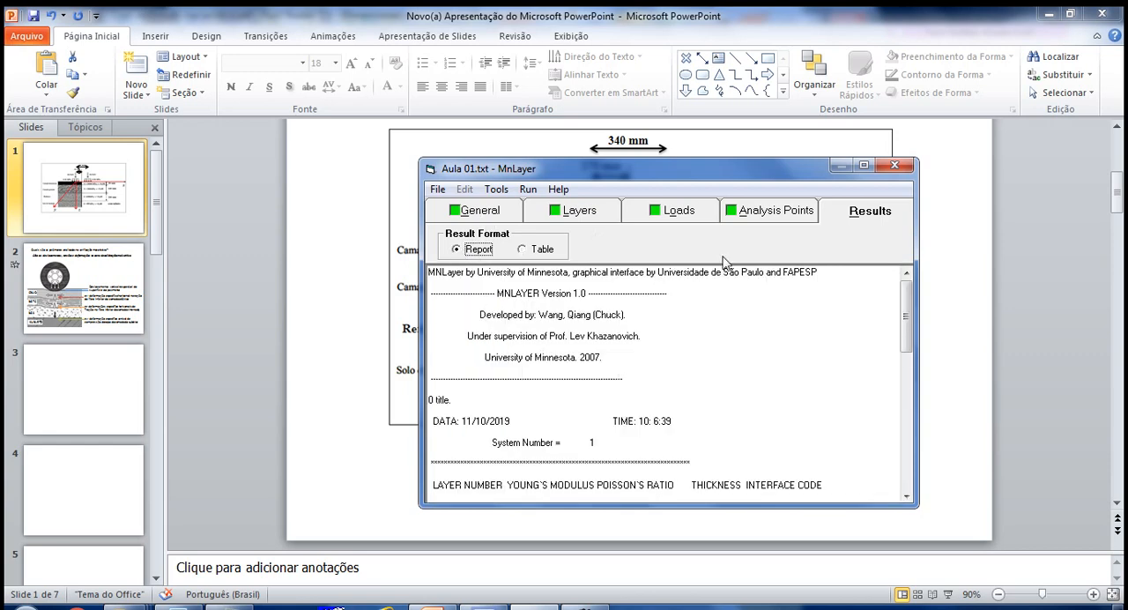
{"action": "left_click", "coordinate": [864, 164]}
{"action": "left_click", "coordinate": [243, 226]}
{"action": "scroll", "coordinate": [345, 294], "scroll_direction": "down", "scroll_amount": 3}
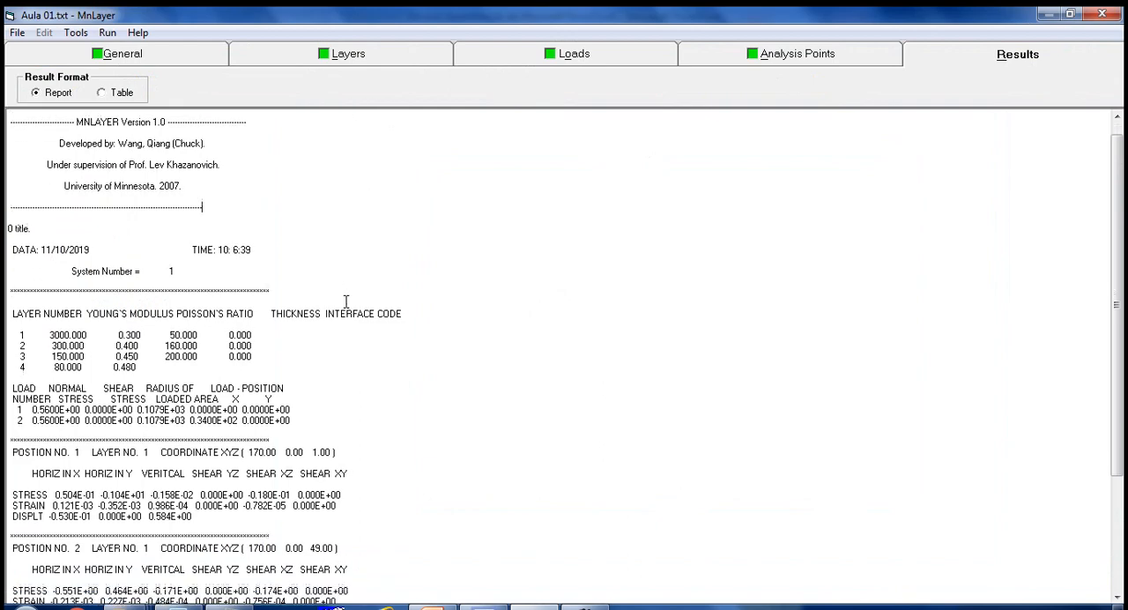
{"action": "scroll", "coordinate": [346, 269], "scroll_direction": "up", "scroll_amount": 3}
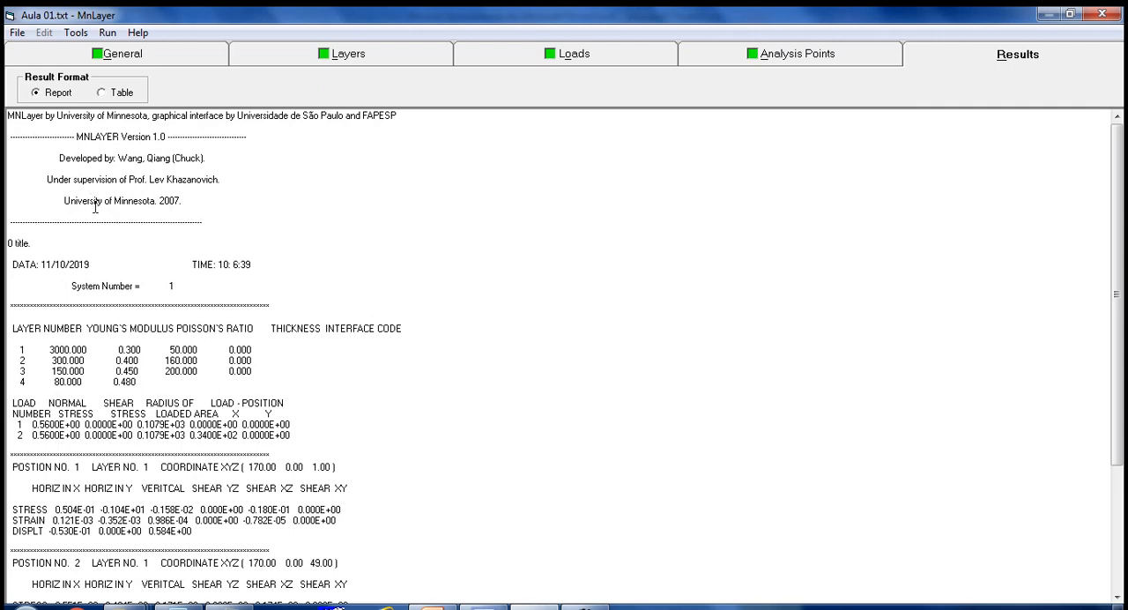
- Examine the layer data and loads in the report, and highlight the layer, coordinates and result headings of position 1
{"action": "scroll", "coordinate": [298, 245], "scroll_direction": "down", "scroll_amount": 1}
{"action": "scroll", "coordinate": [300, 242], "scroll_direction": "down", "scroll_amount": 2}
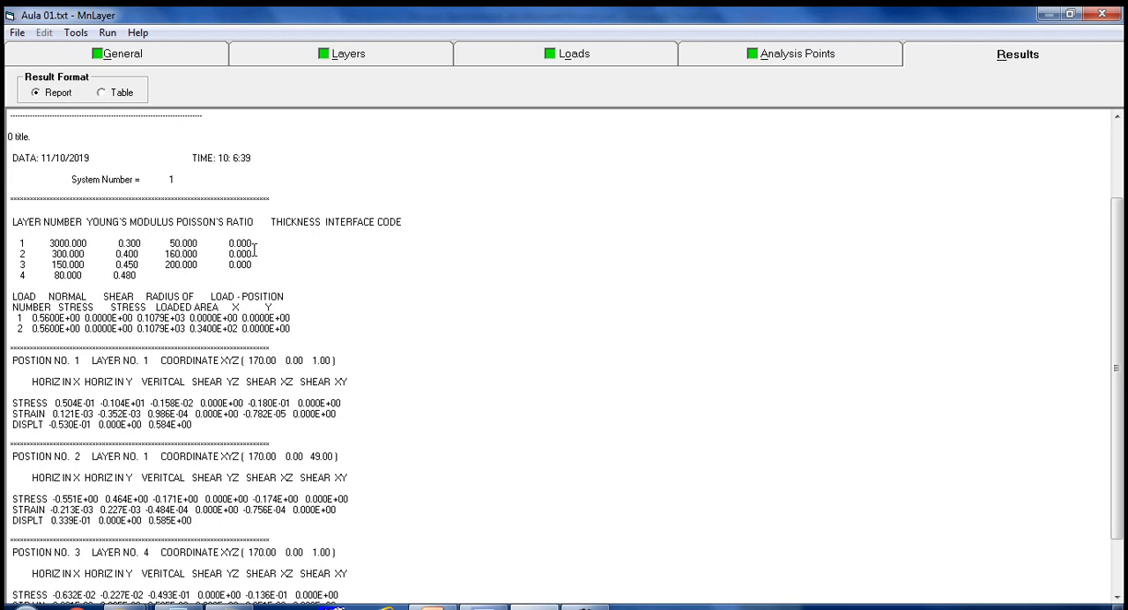
{"action": "scroll", "coordinate": [256, 253], "scroll_direction": "down", "scroll_amount": 2}
{"action": "scroll", "coordinate": [254, 251], "scroll_direction": "down", "scroll_amount": 1}
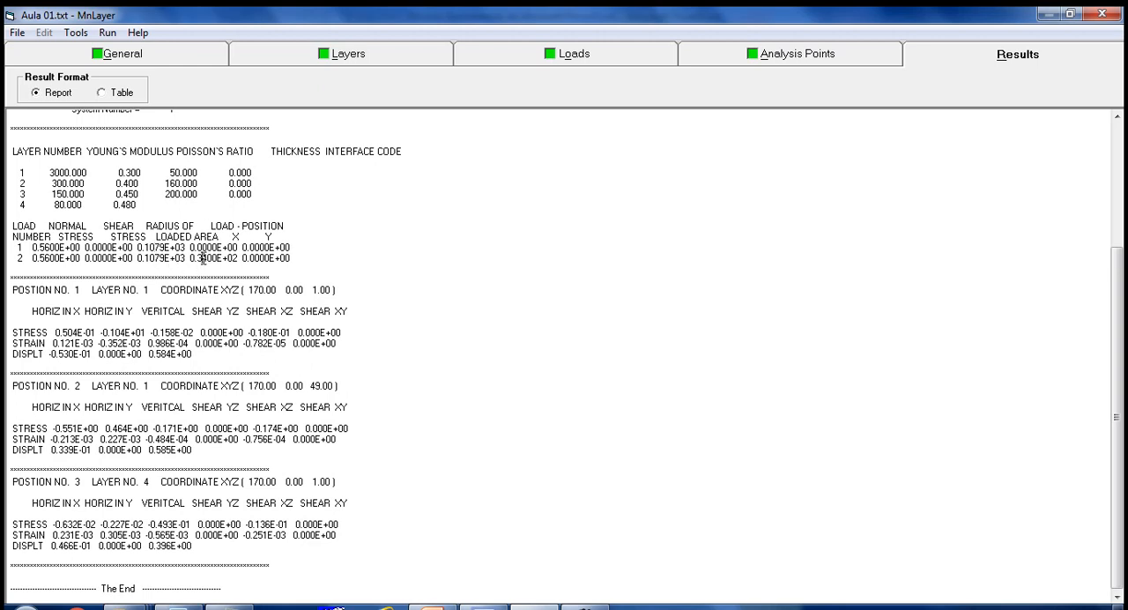
{"action": "left_click", "coordinate": [213, 319]}
{"action": "left_click_drag", "start_coordinate": [148, 289], "coordinate": [88, 291]}
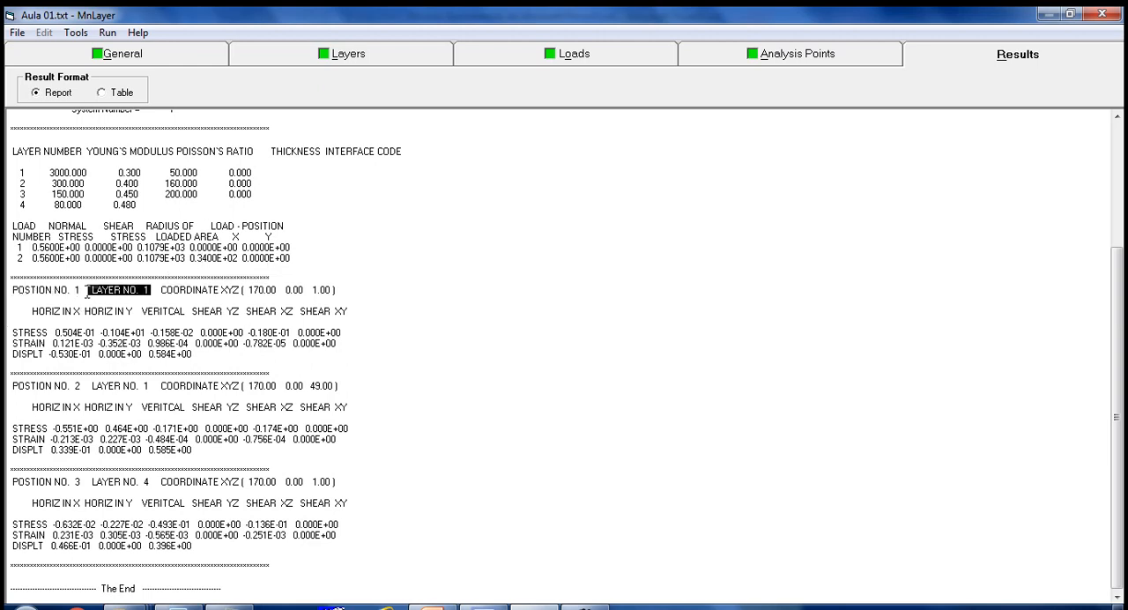
{"action": "left_click_drag", "start_coordinate": [156, 292], "coordinate": [346, 293]}
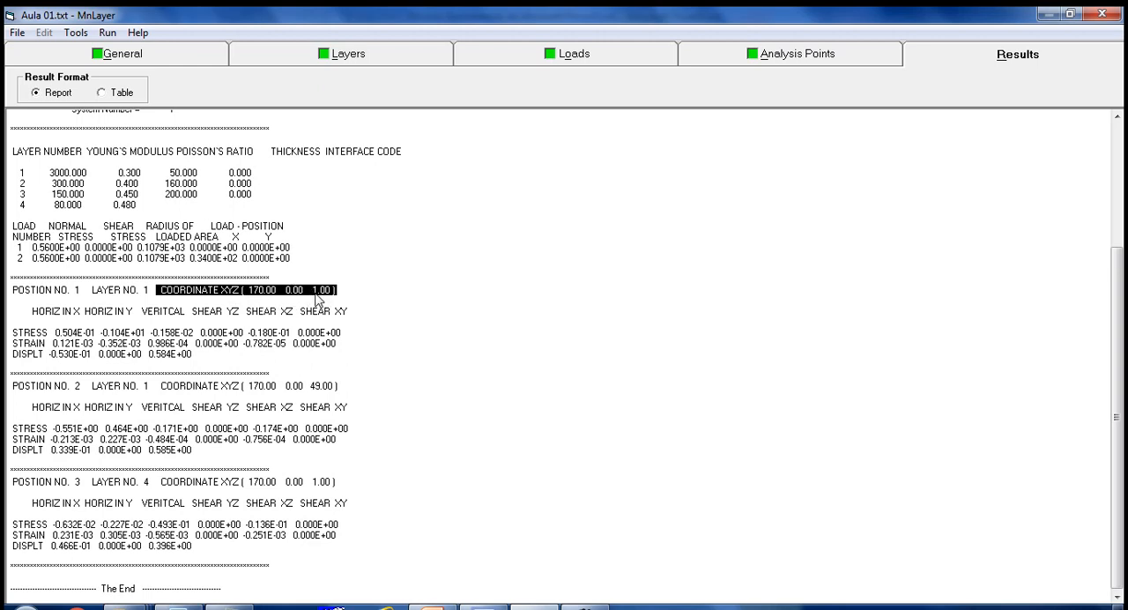
{"action": "left_click", "coordinate": [199, 324]}
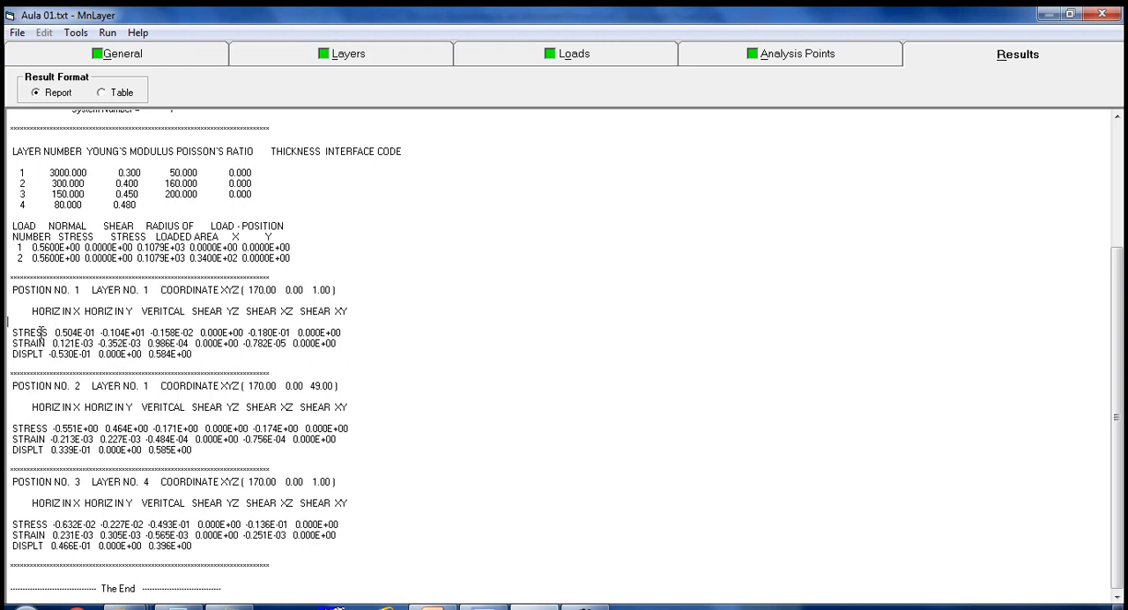
{"action": "left_click_drag", "start_coordinate": [35, 318], "coordinate": [44, 354]}
{"action": "left_click_drag", "start_coordinate": [190, 315], "coordinate": [224, 315]}
- Highlight the layer numbers and XYZ coordinates of positions 2 and 3 in the report and review their results
{"action": "left_click_drag", "start_coordinate": [82, 390], "coordinate": [37, 390]}
{"action": "left_click_drag", "start_coordinate": [149, 388], "coordinate": [107, 387]}
{"action": "left_click_drag", "start_coordinate": [226, 387], "coordinate": [339, 389]}
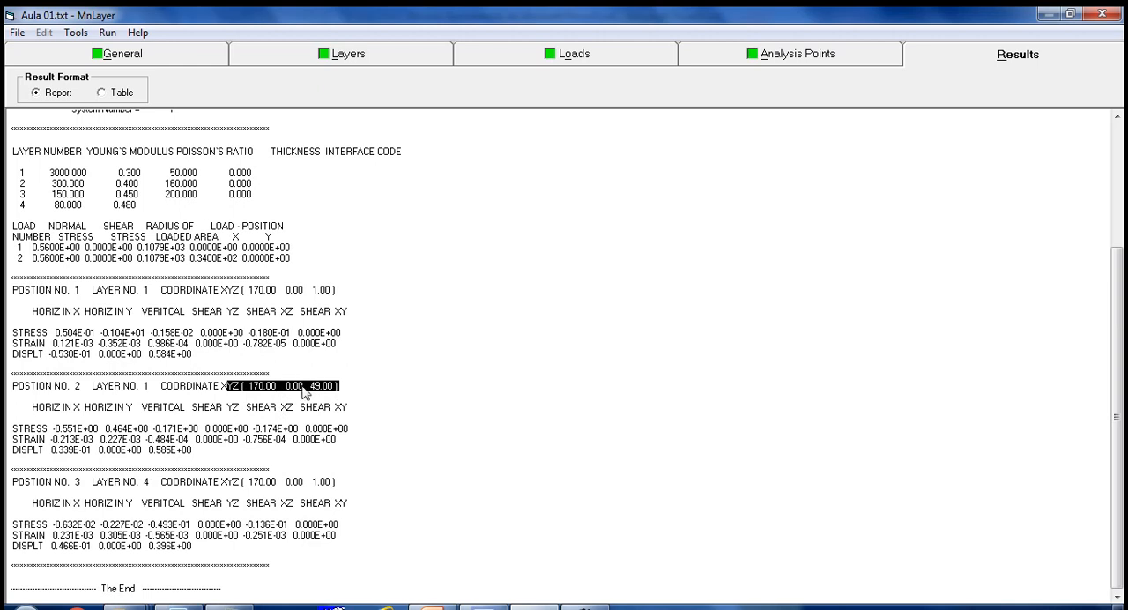
{"action": "left_click_drag", "start_coordinate": [151, 385], "coordinate": [94, 385]}
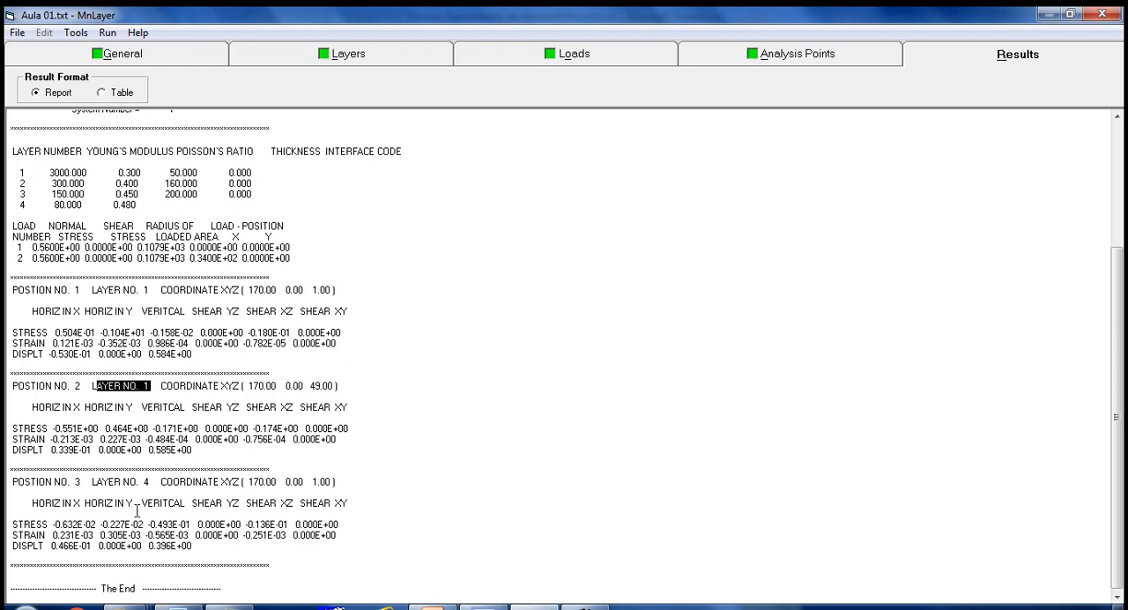
{"action": "left_click_drag", "start_coordinate": [150, 482], "coordinate": [92, 481]}
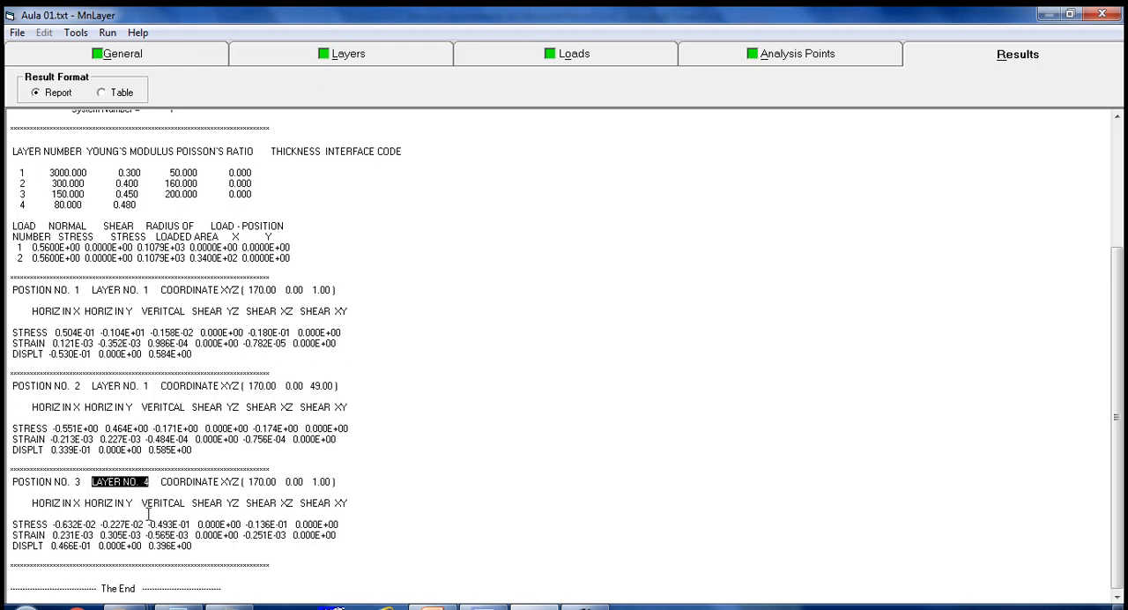
{"action": "left_click_drag", "start_coordinate": [250, 482], "coordinate": [338, 483]}
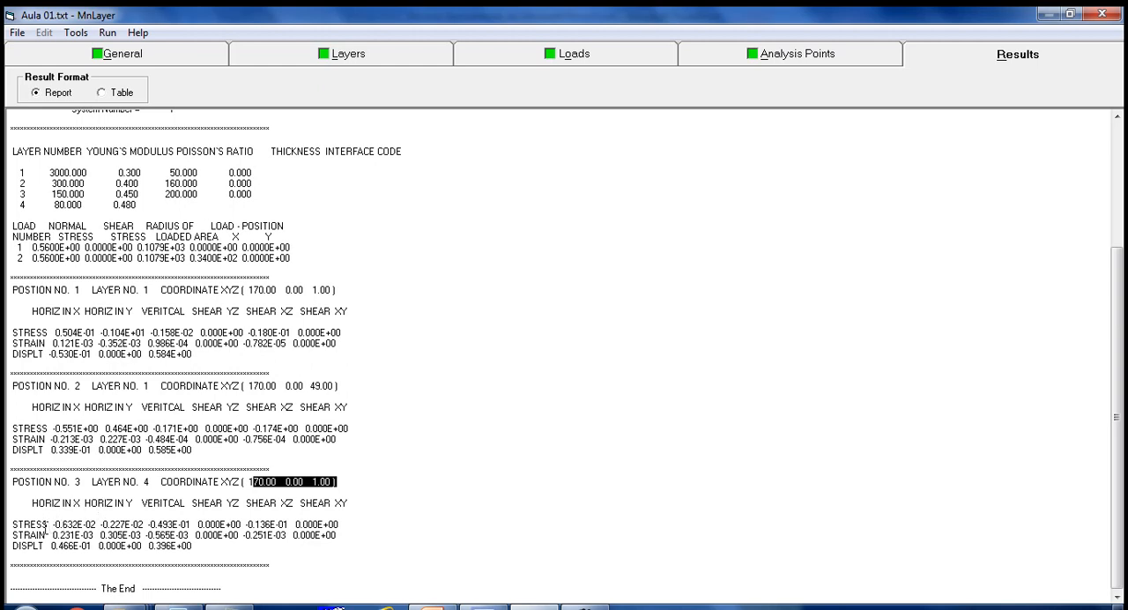
{"action": "scroll", "coordinate": [517, 387], "scroll_direction": "up", "scroll_amount": 5}
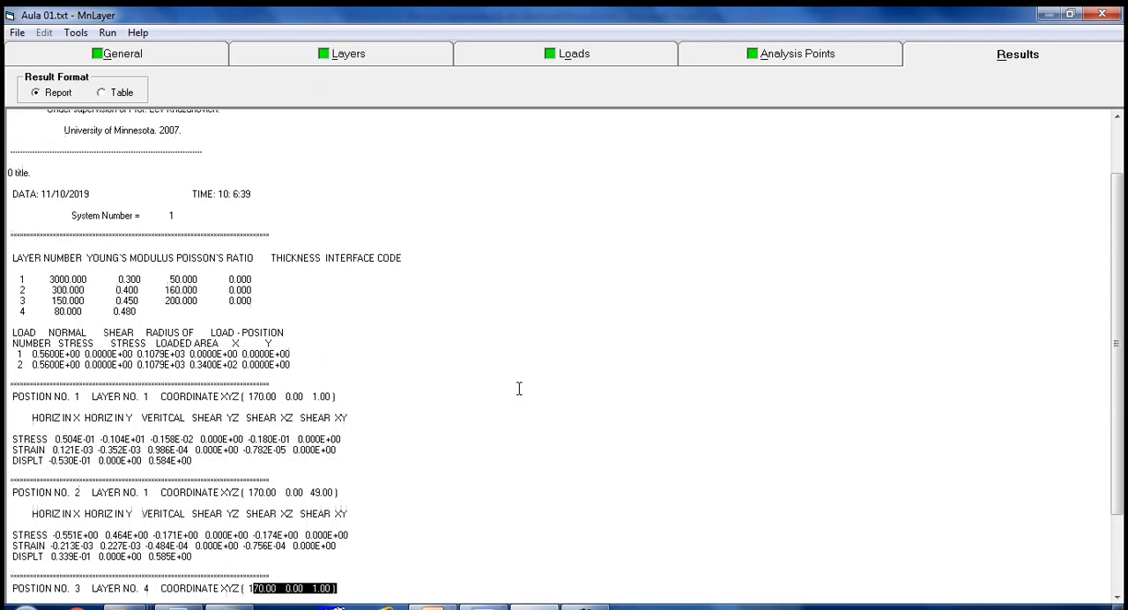